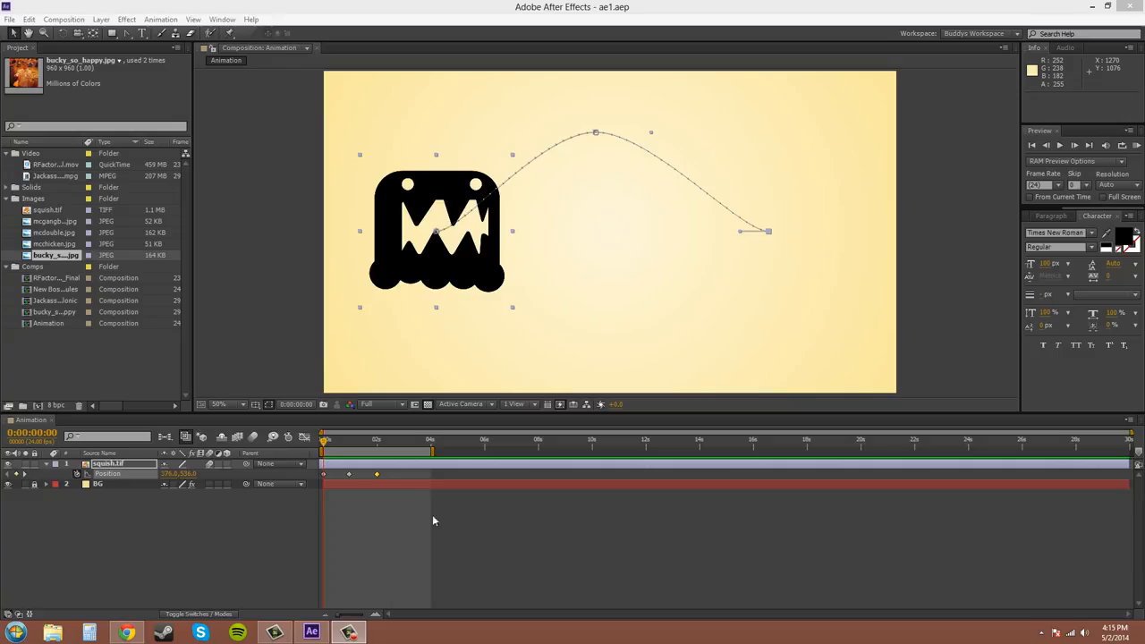
# Practise selecting the layer's Position keyframes one at a time and by marquee, deselecting between attempts
pyautogui.click(386, 479)
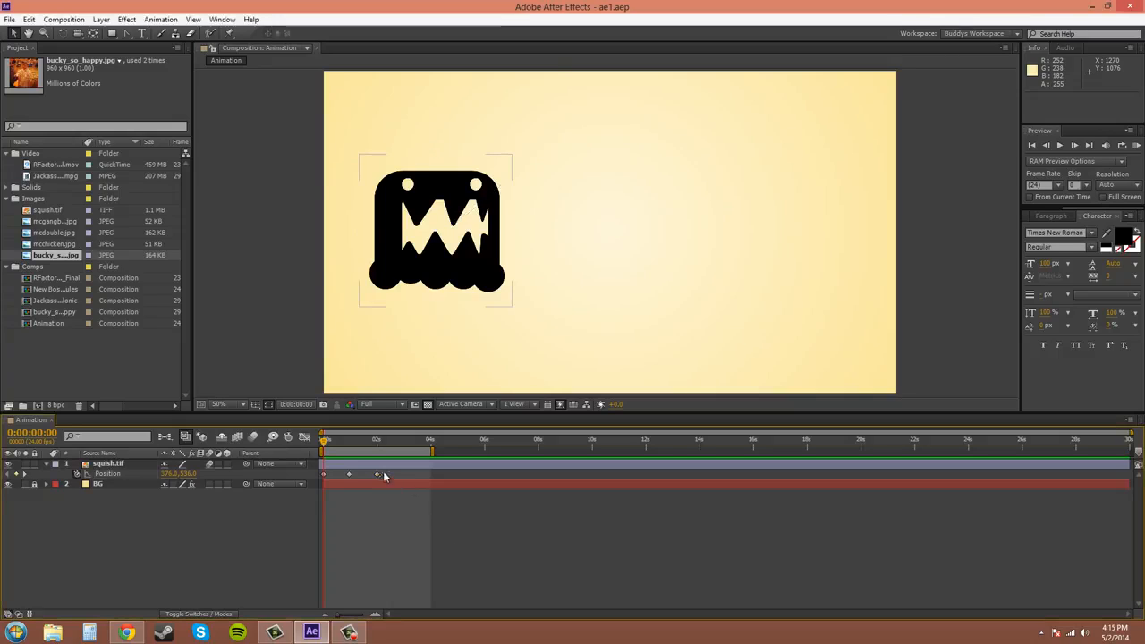
pyautogui.moveTo(390, 469); pyautogui.dragTo(317, 484)
pyautogui.click(355, 498)
pyautogui.click(376, 474)
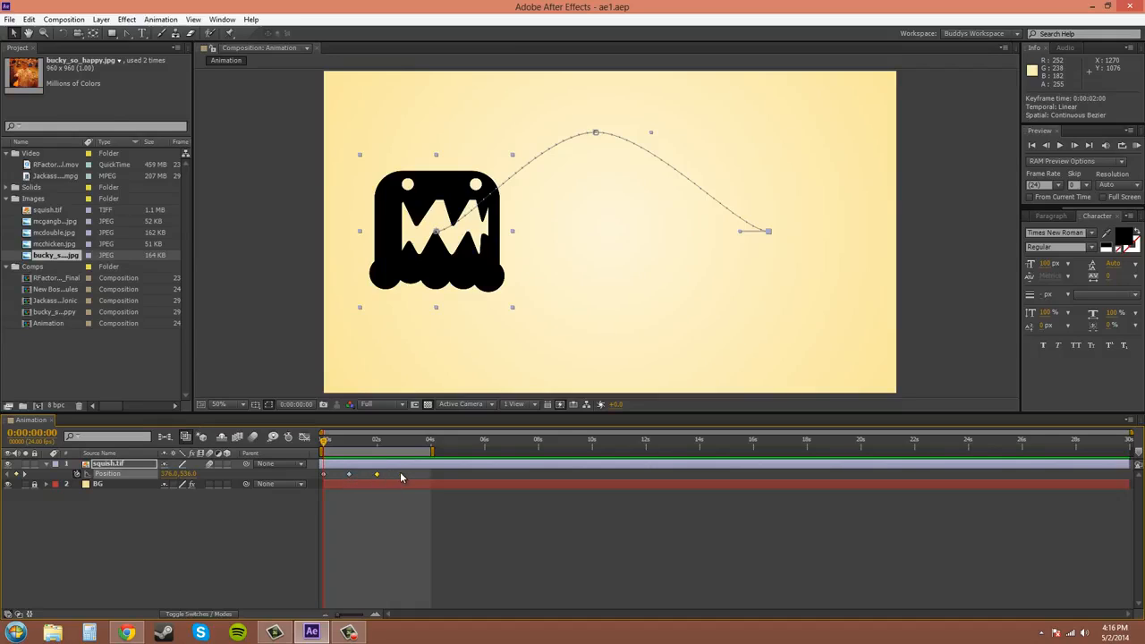
pyautogui.moveTo(401, 472); pyautogui.dragTo(319, 476)
pyautogui.click(393, 517)
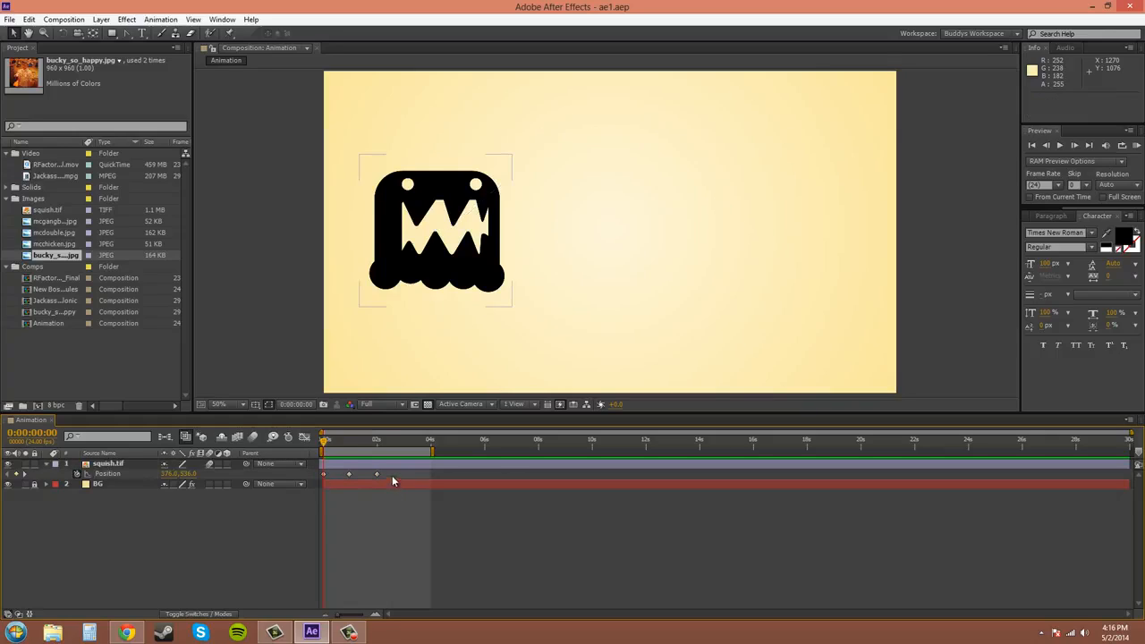
pyautogui.click(376, 474)
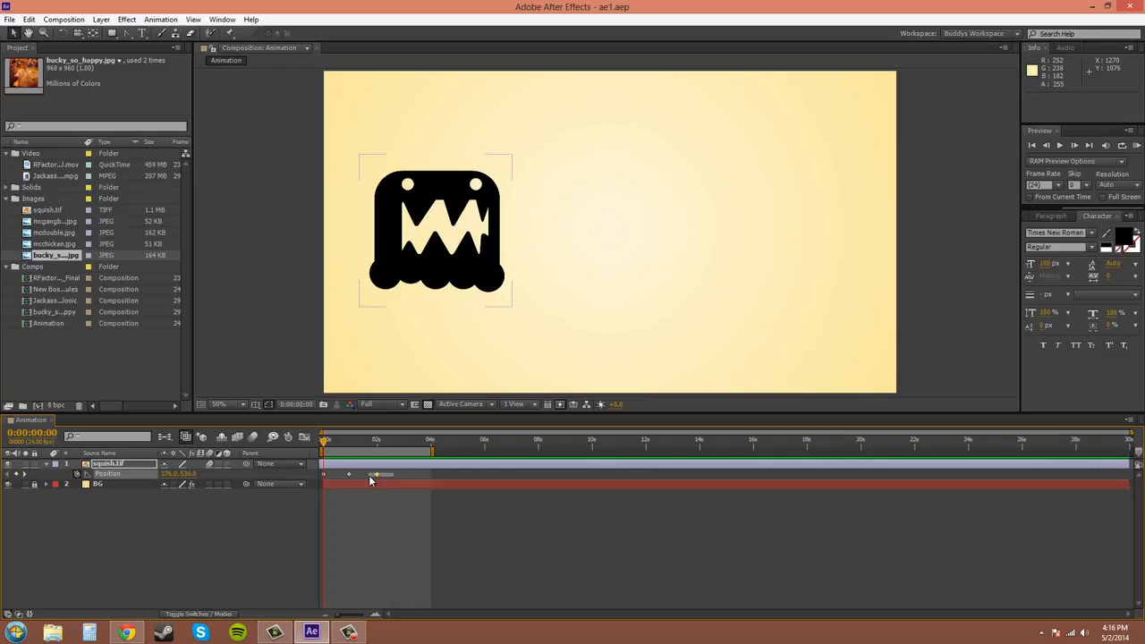
pyautogui.moveTo(370, 477); pyautogui.dragTo(368, 476)
pyautogui.keyDown('shift'); pyautogui.click(323, 475); pyautogui.keyUp('shift')
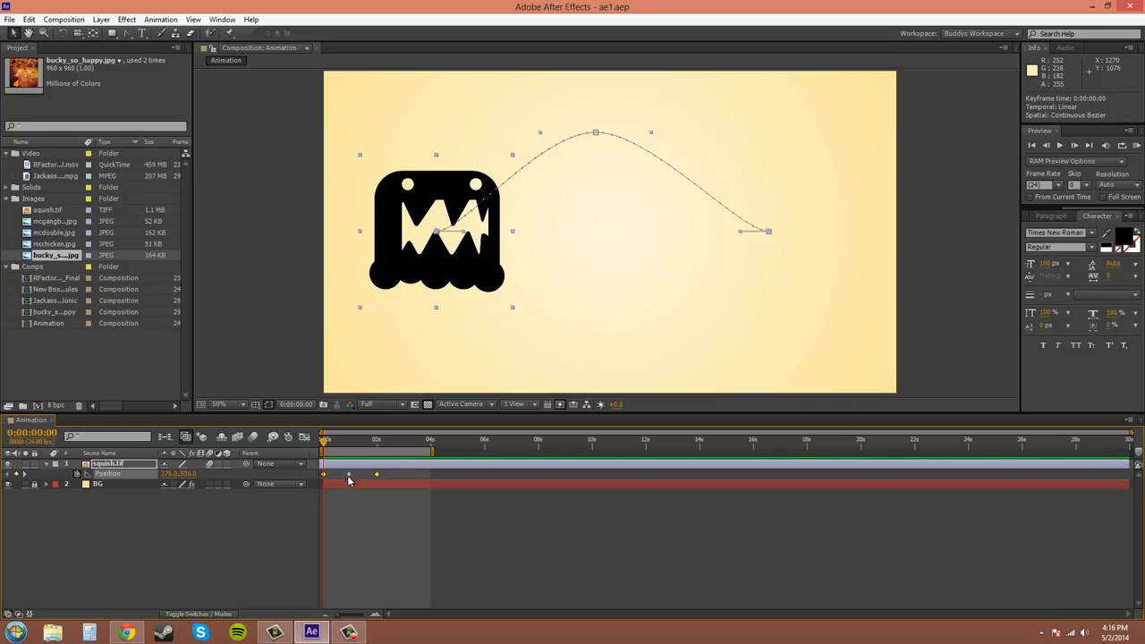
# Shift-select the first and last Position keyframes and move them slightly later in time
pyautogui.click(390, 474)
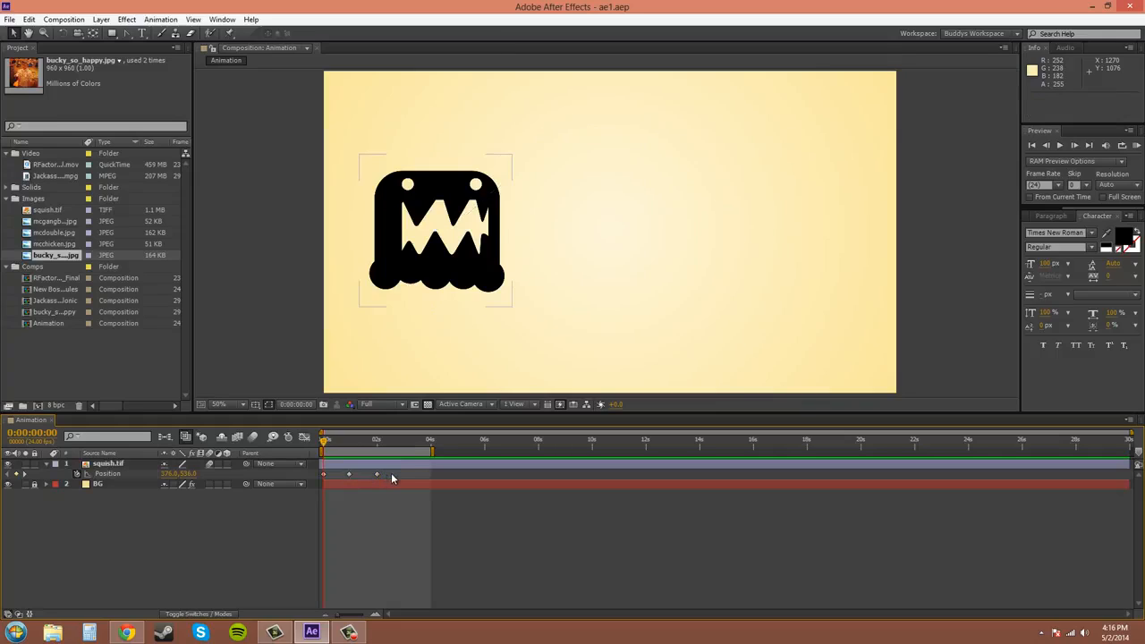
pyautogui.press('shift')
pyautogui.click(376, 474)
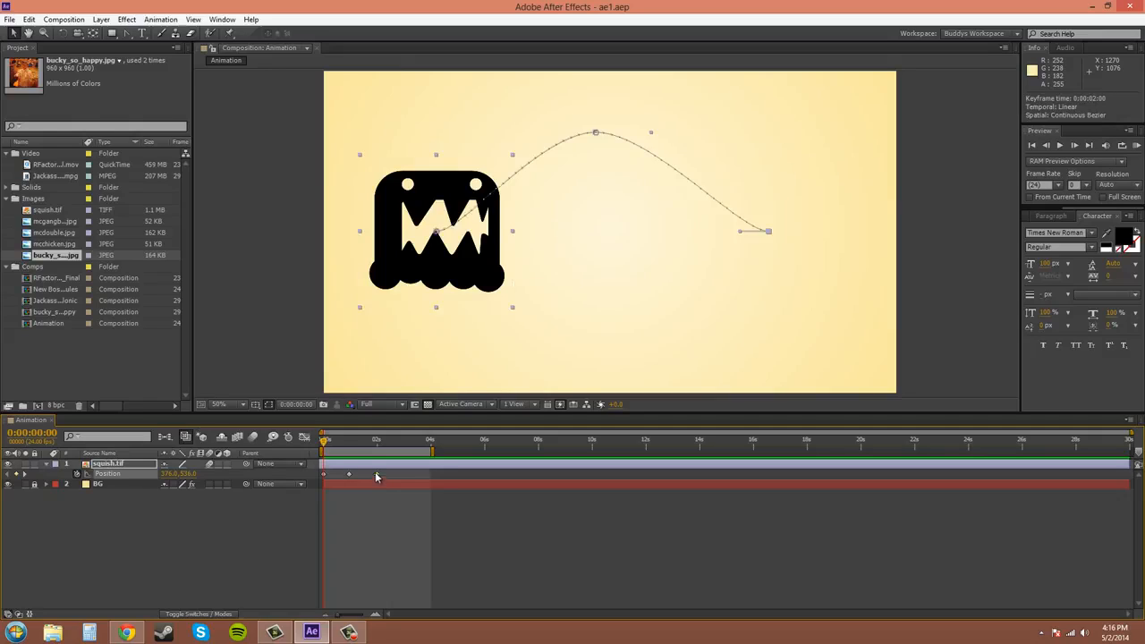
pyautogui.click(324, 479)
pyautogui.moveTo(375, 475)
pyautogui.mouseDown()
pyautogui.moveTo(431, 475)
pyautogui.moveTo(382, 476)
pyautogui.mouseUp()
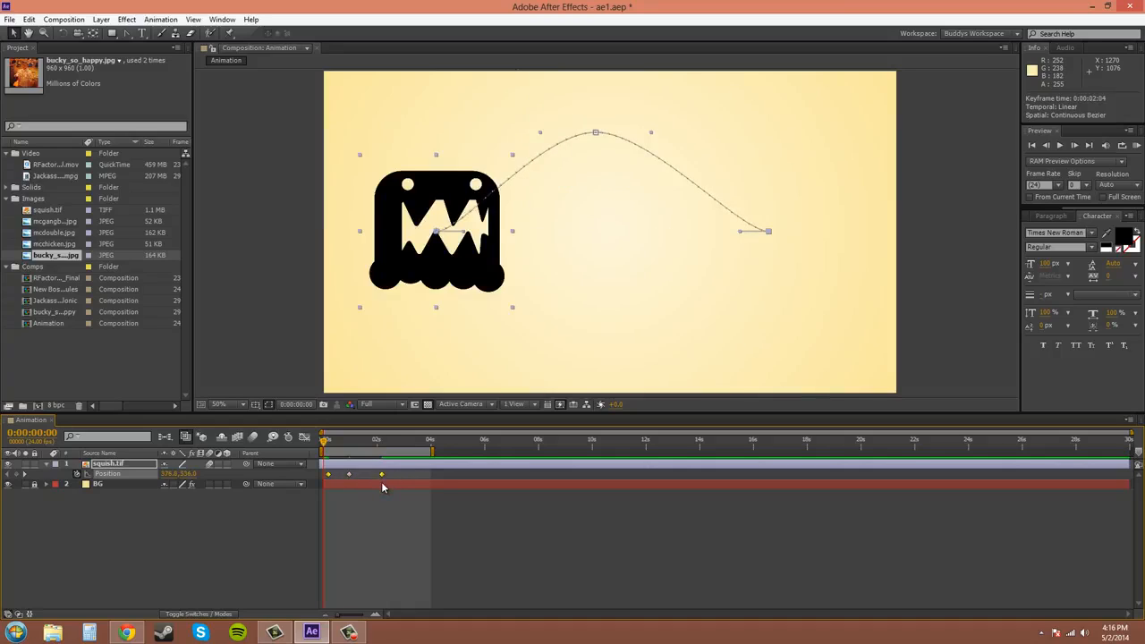
pyautogui.click(382, 501)
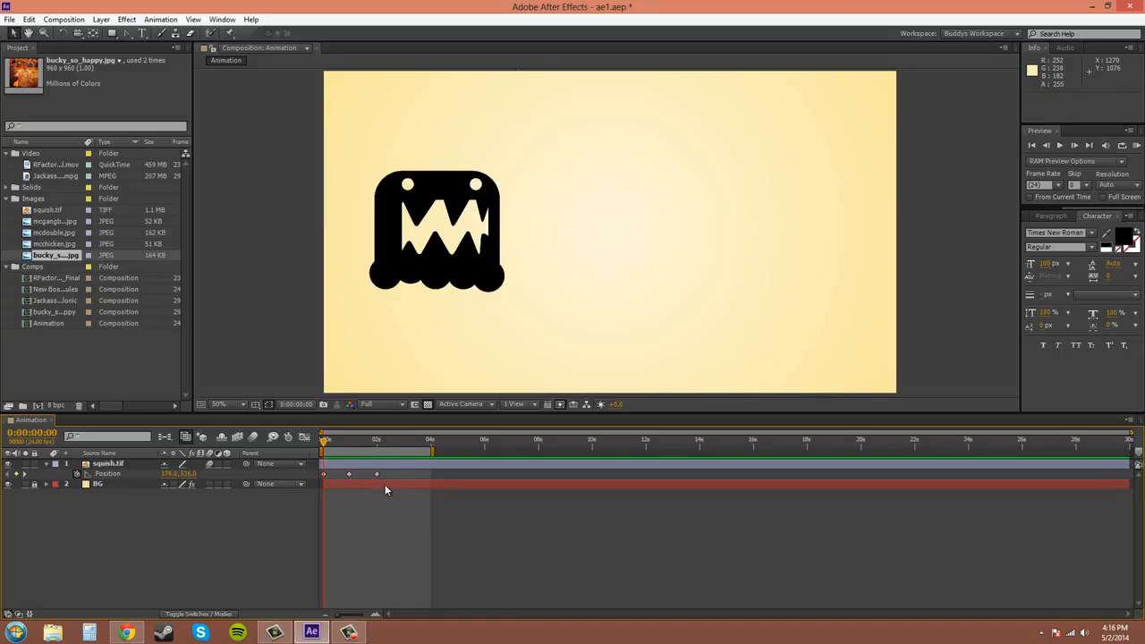
# Select all three Position keyframes and scale their timing closer together
pyautogui.click(382, 474)
pyautogui.moveTo(387, 474); pyautogui.dragTo(322, 483)
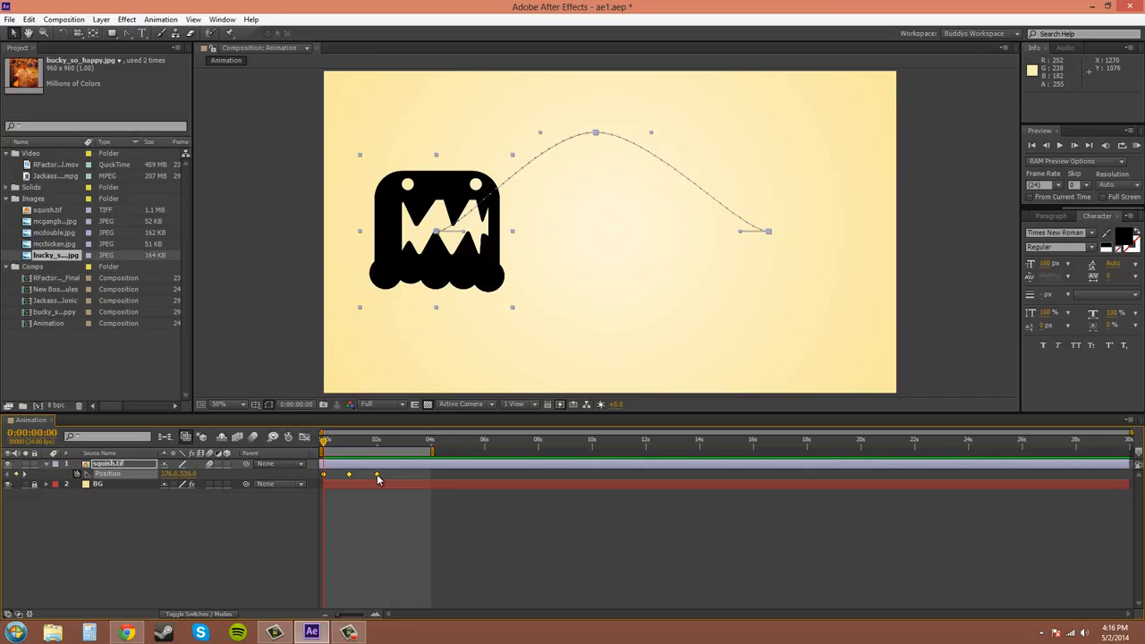
pyautogui.click(377, 475)
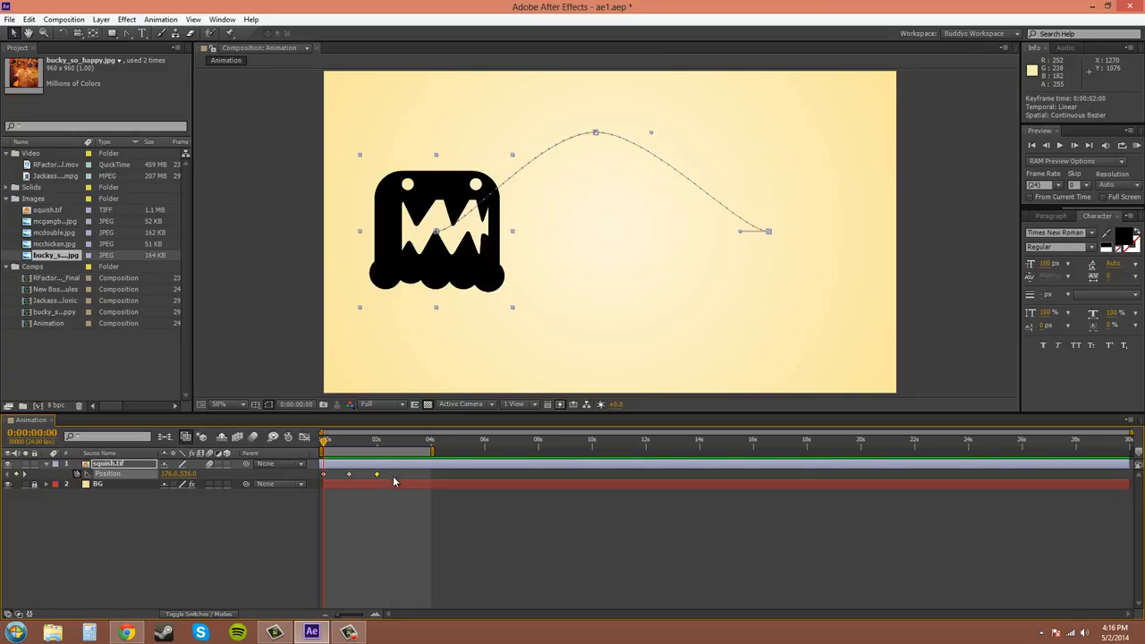
pyautogui.moveTo(401, 475); pyautogui.dragTo(366, 480)
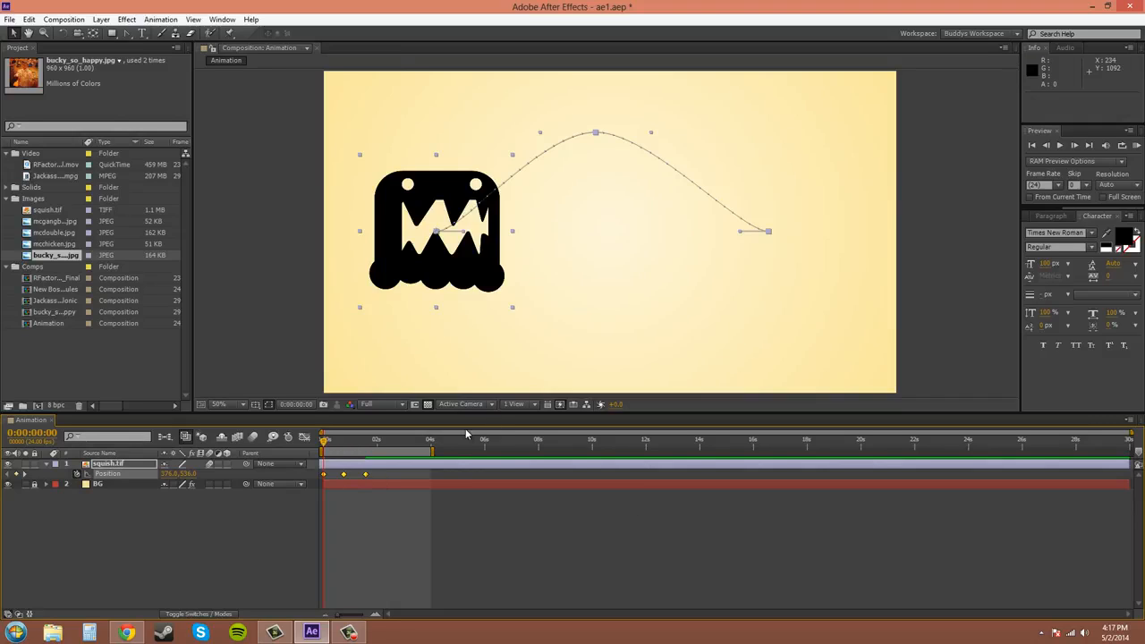
# Play back the animation and run a RAM preview of it
pyautogui.press('space')
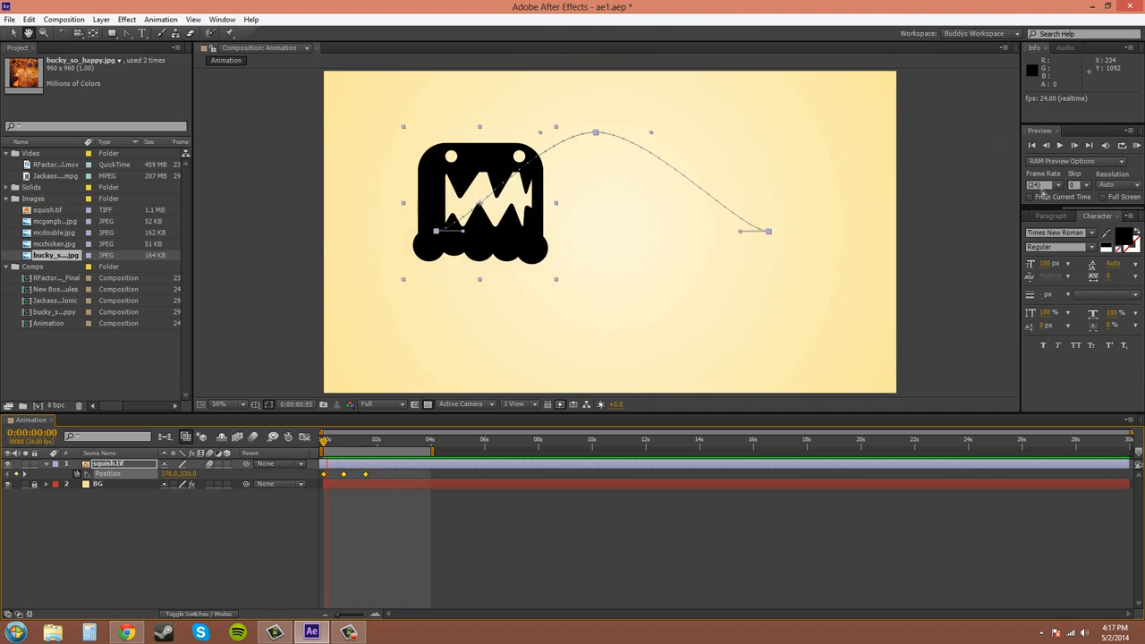
pyautogui.press('space')
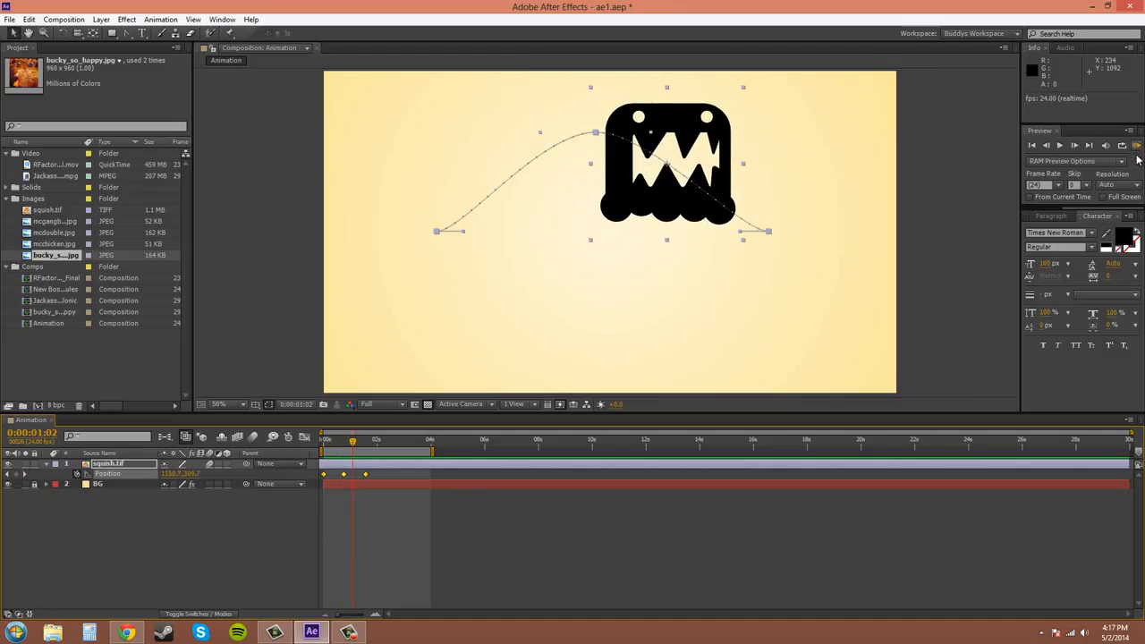
pyautogui.click(1137, 146)
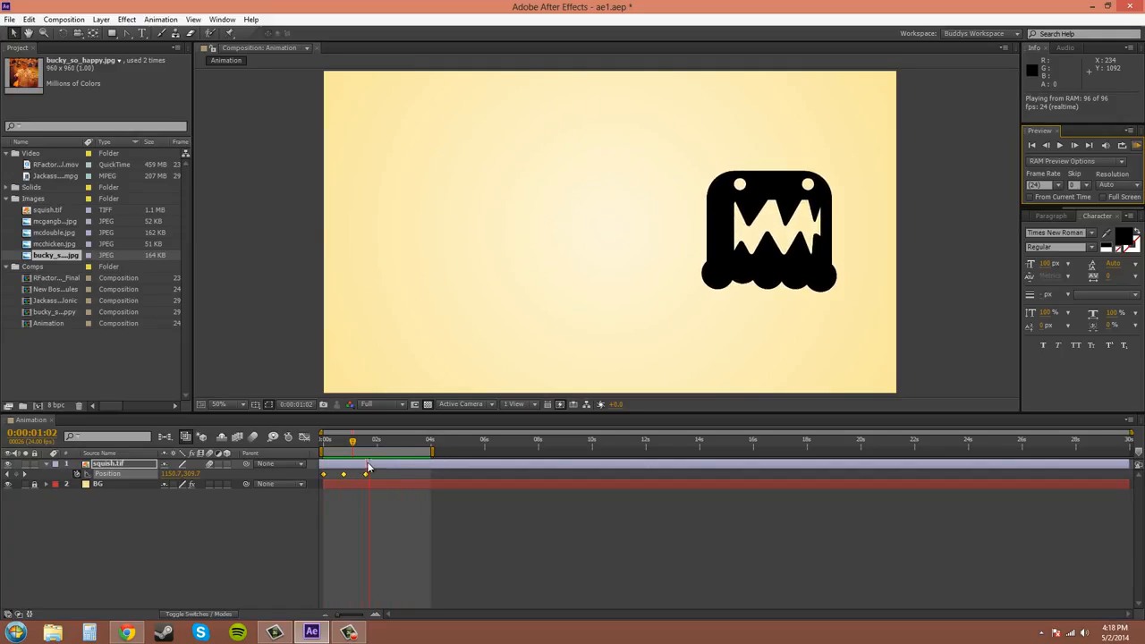
pyautogui.click(1139, 148)
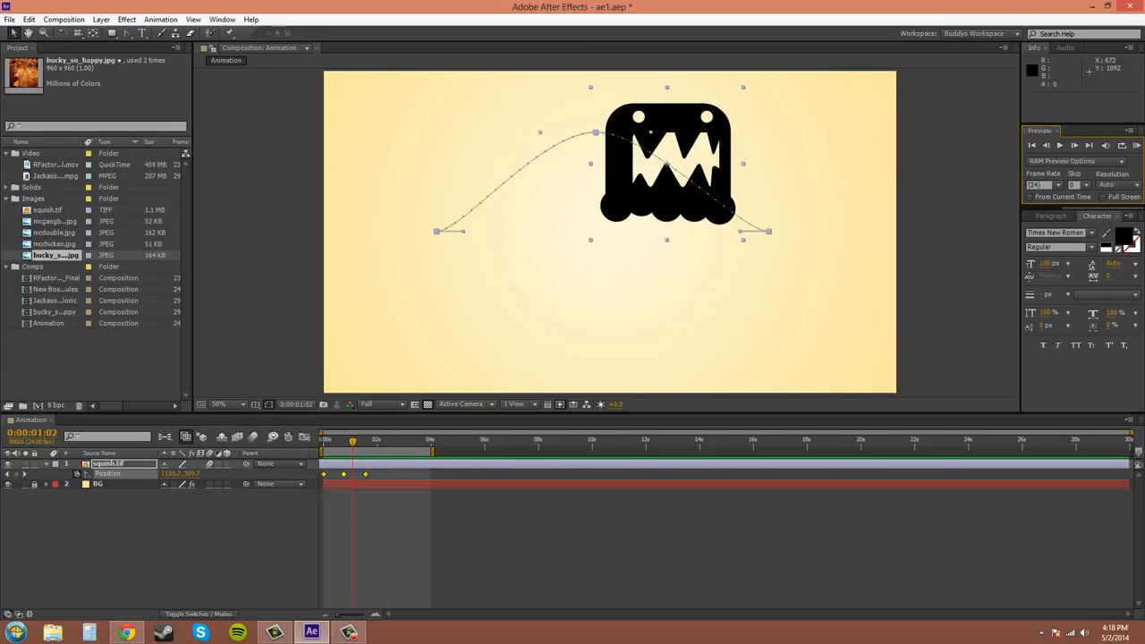
# Trim the work area end to about 1 second and RAM preview the shortened range
pyautogui.click(431, 451)
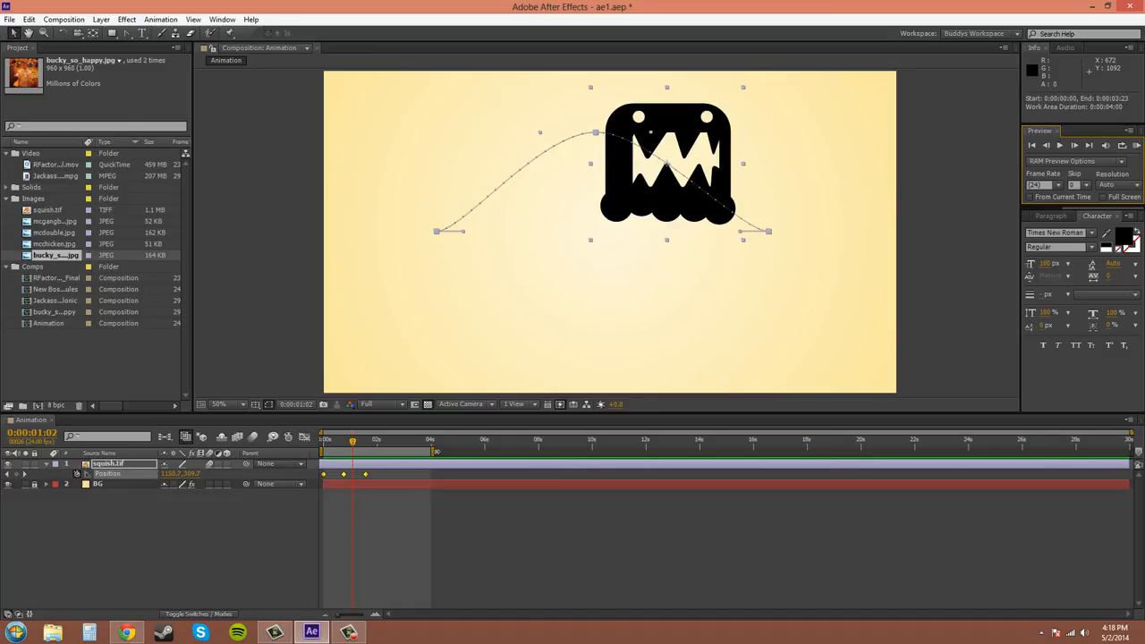
pyautogui.moveTo(433, 450); pyautogui.dragTo(486, 450)
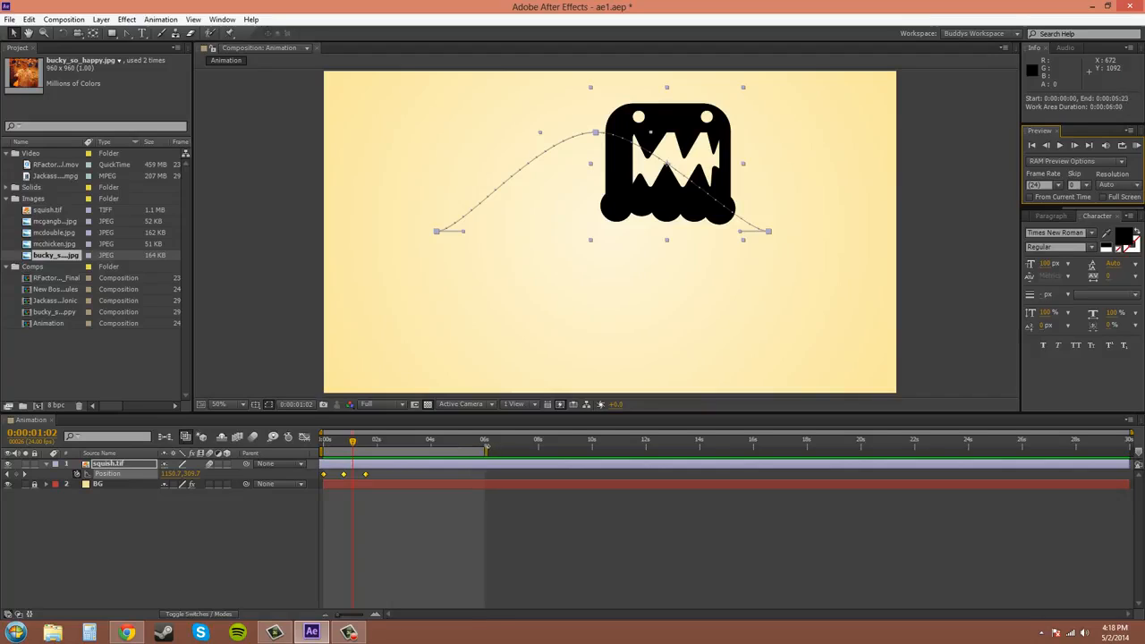
pyautogui.moveTo(487, 450); pyautogui.dragTo(355, 464)
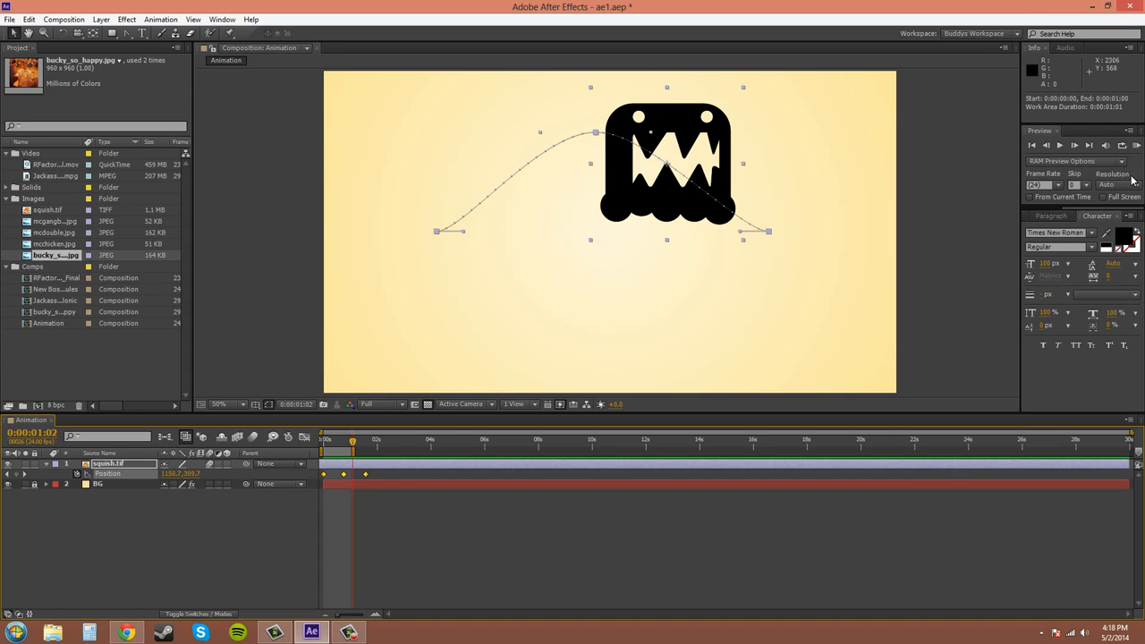
pyautogui.click(1136, 146)
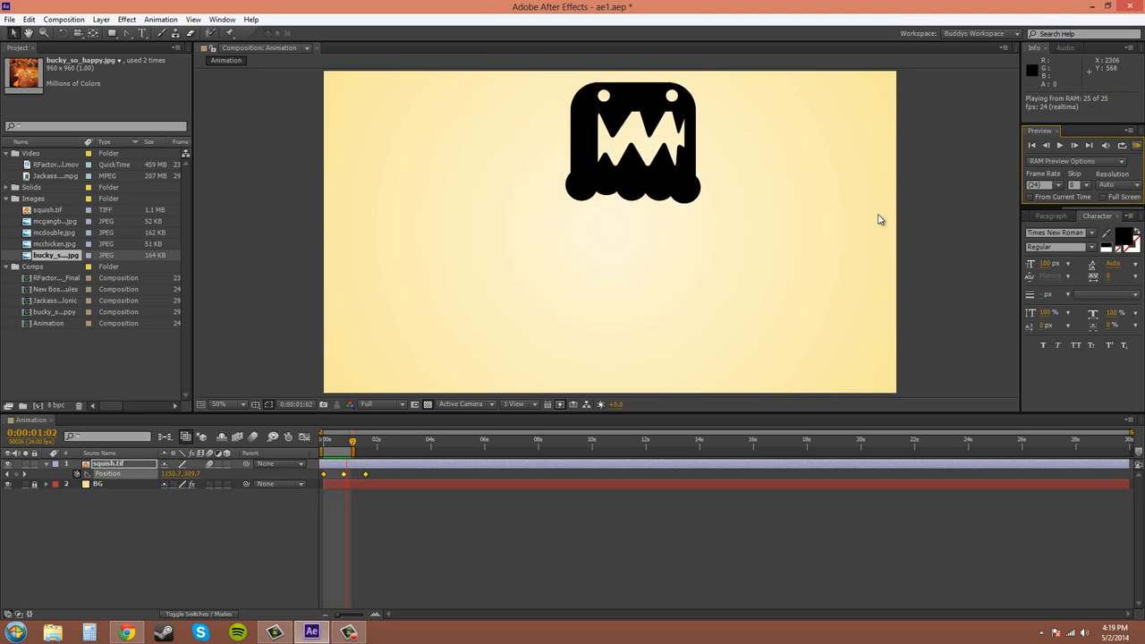
pyautogui.click(1135, 146)
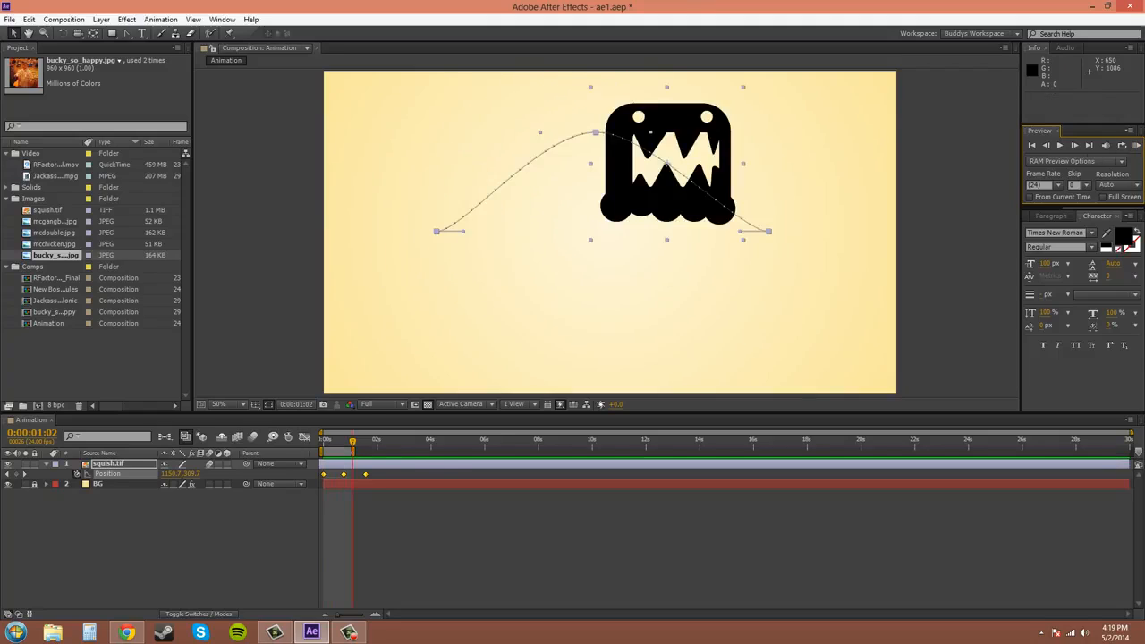
# Extend the work area end to about 3 seconds and RAM preview the animation
pyautogui.moveTo(352, 447); pyautogui.dragTo(399, 447)
pyautogui.click(1137, 148)
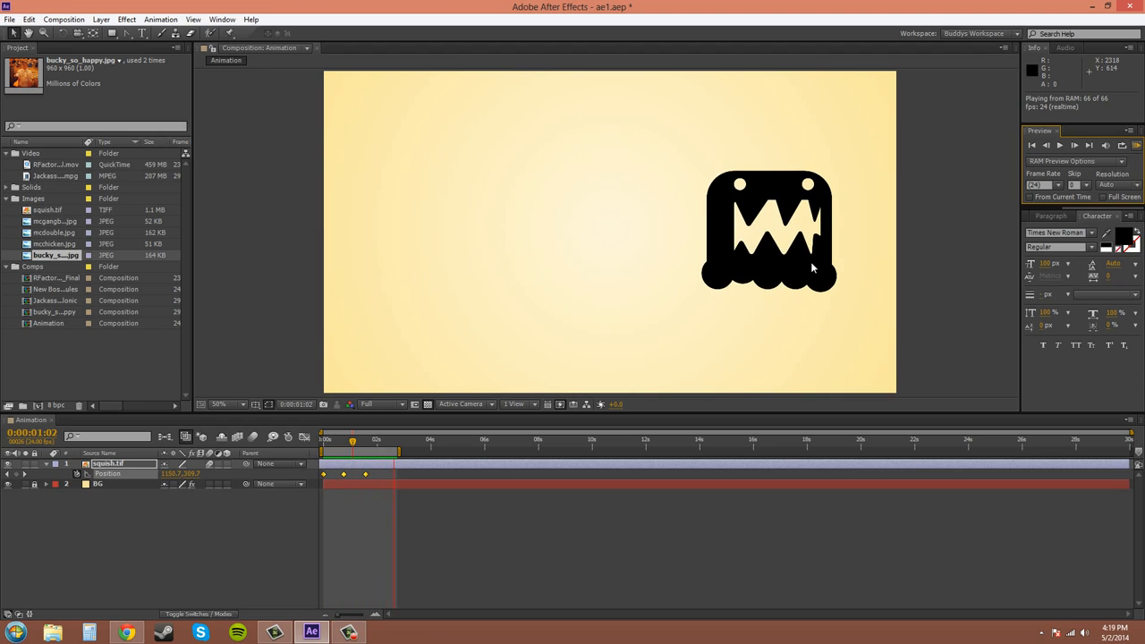
pyautogui.press('space')
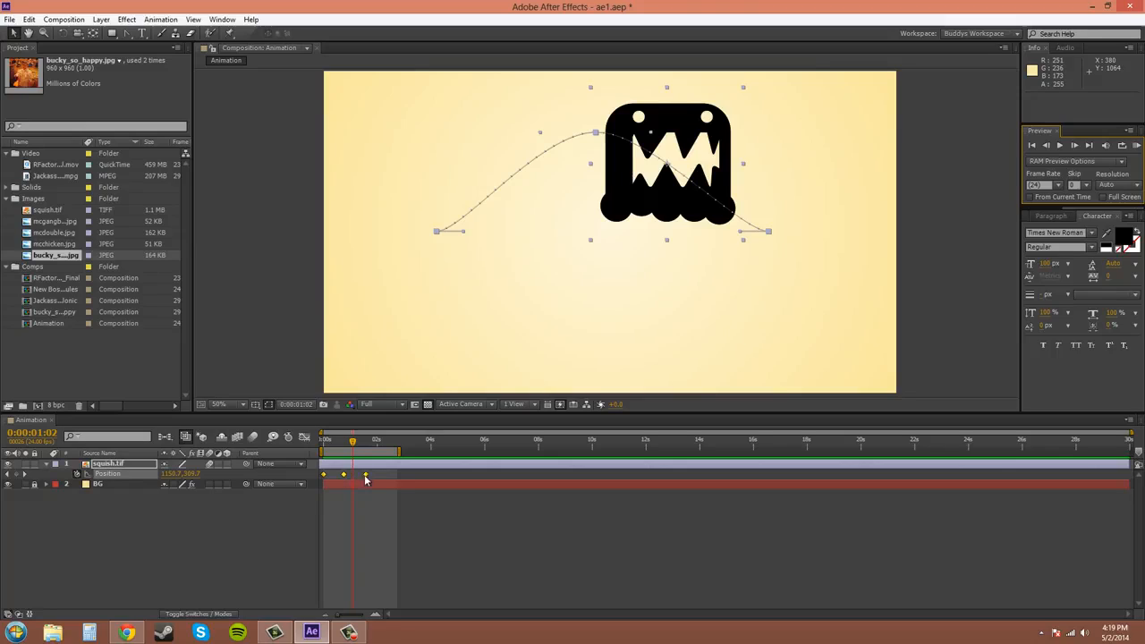
# Stretch the Position keyframes back out so the last one sits at 2 seconds, and RAM preview
pyautogui.moveTo(365, 476); pyautogui.dragTo(383, 453)
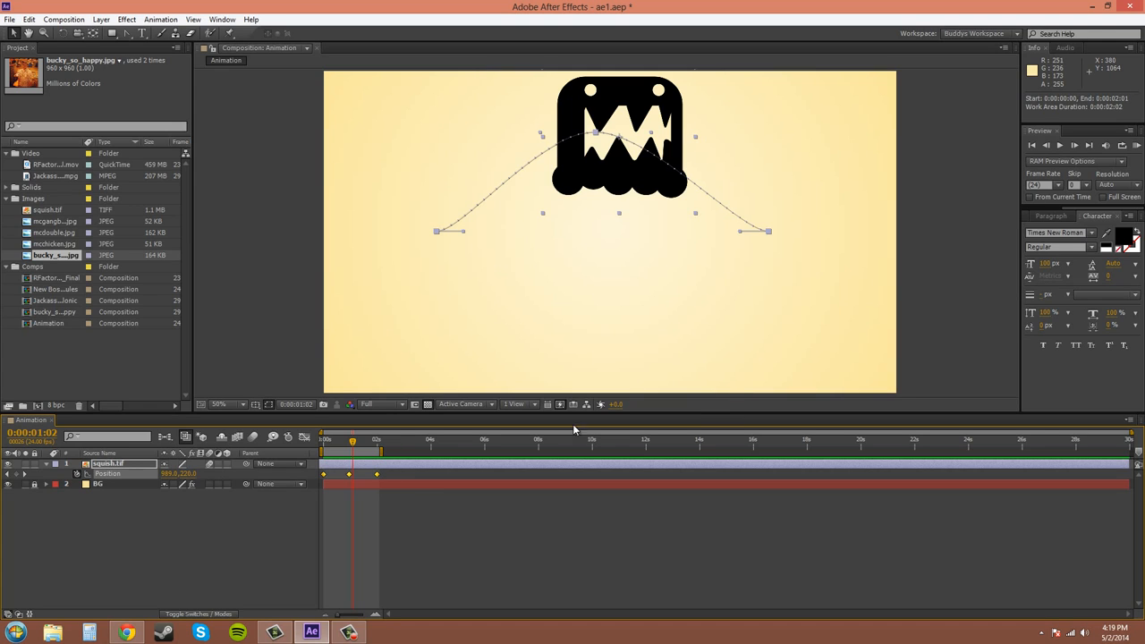
pyautogui.click(1137, 146)
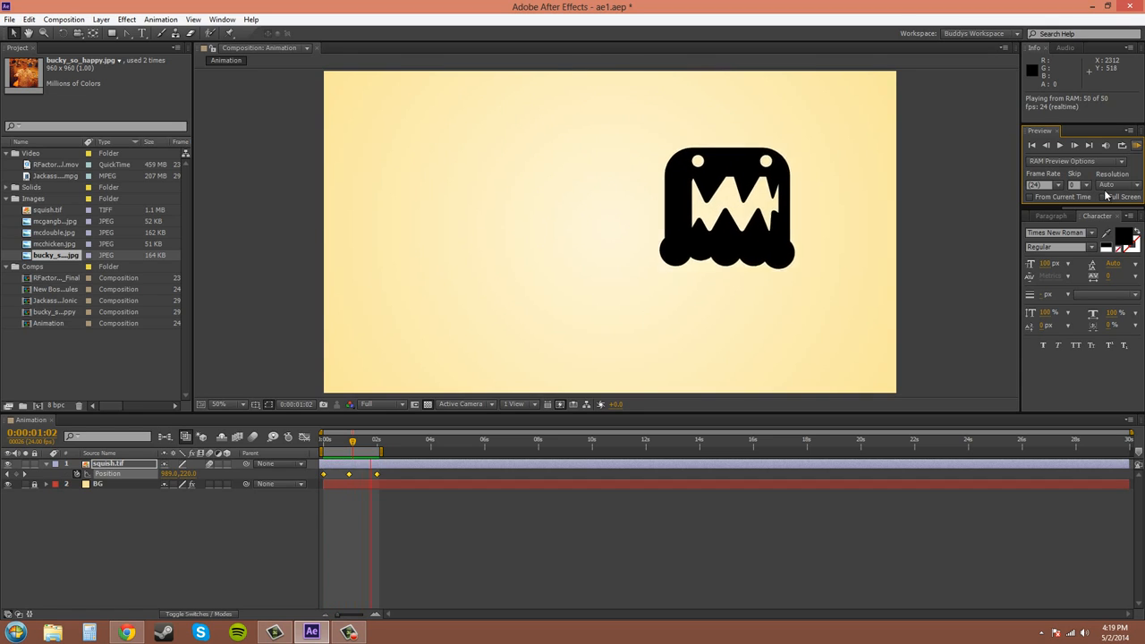
# Stop the preview and extend the work area end to about 3 seconds
pyautogui.click(1071, 141)
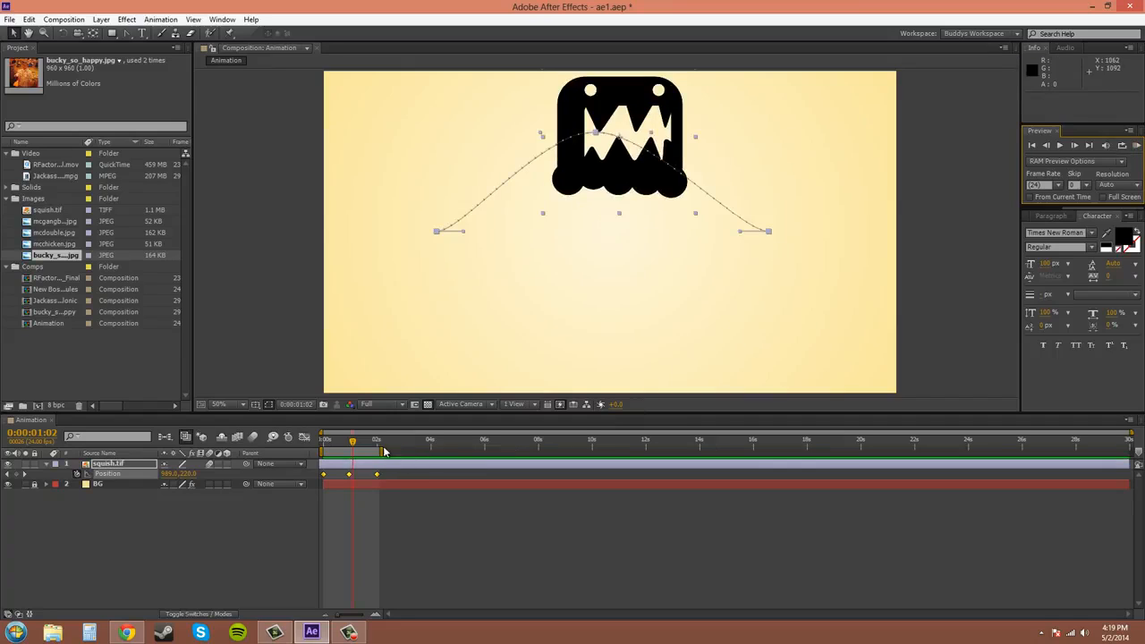
pyautogui.moveTo(381, 450)
pyautogui.mouseDown()
pyautogui.moveTo(413, 450)
pyautogui.moveTo(403, 450)
pyautogui.mouseUp()
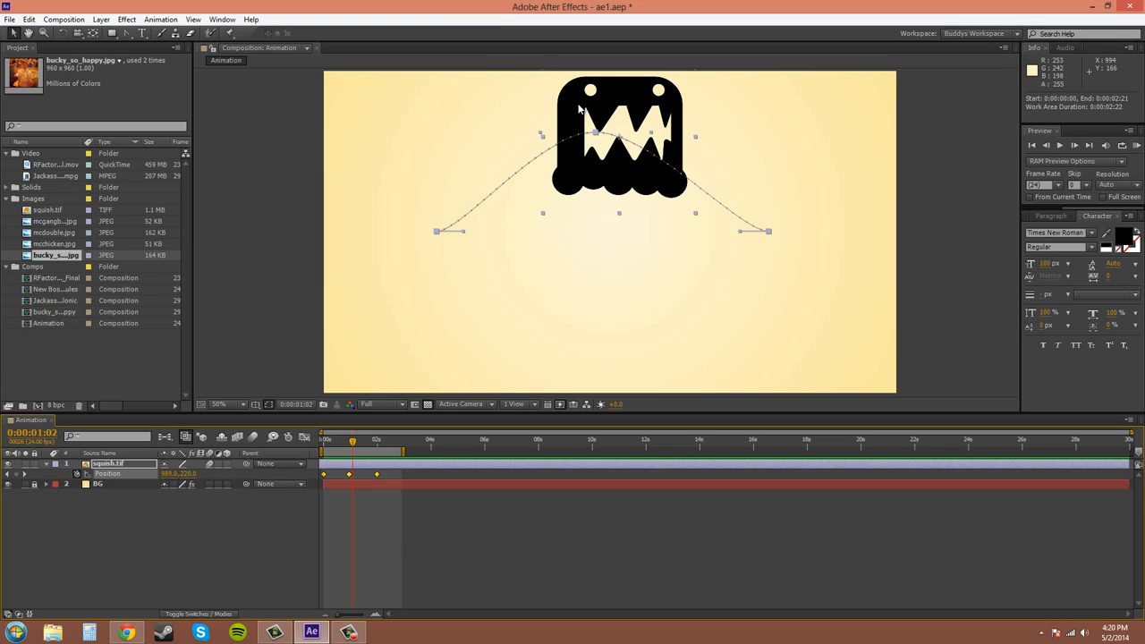
# Select the middle Position keyframe and scrub its Position value to 969.0, 574.0
pyautogui.click(416, 517)
pyautogui.click(349, 473)
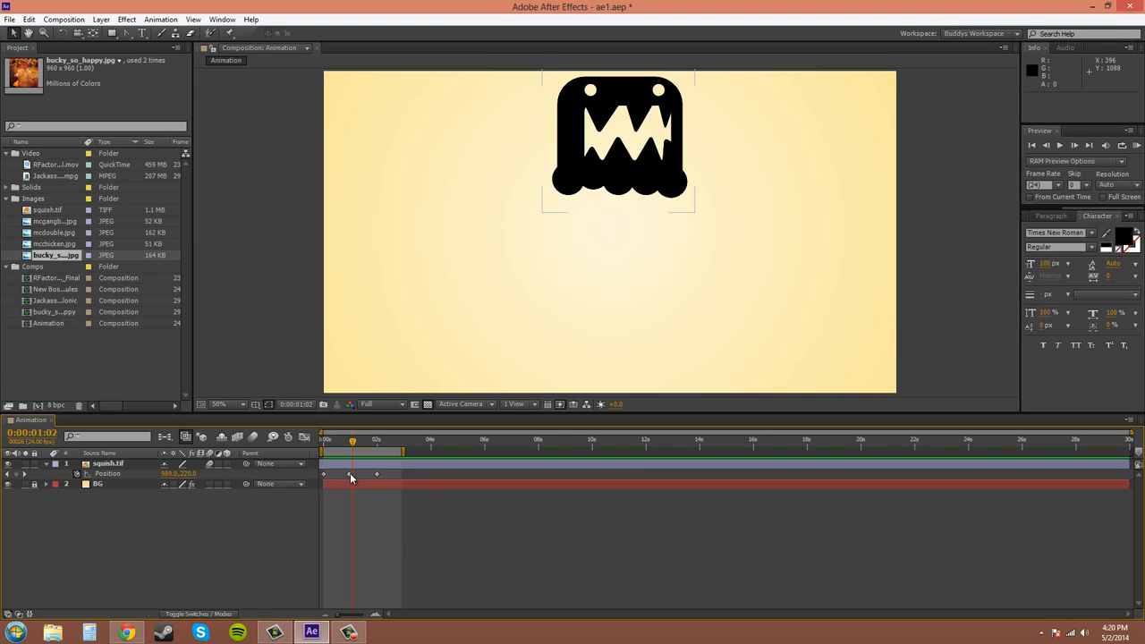
pyautogui.click(348, 474)
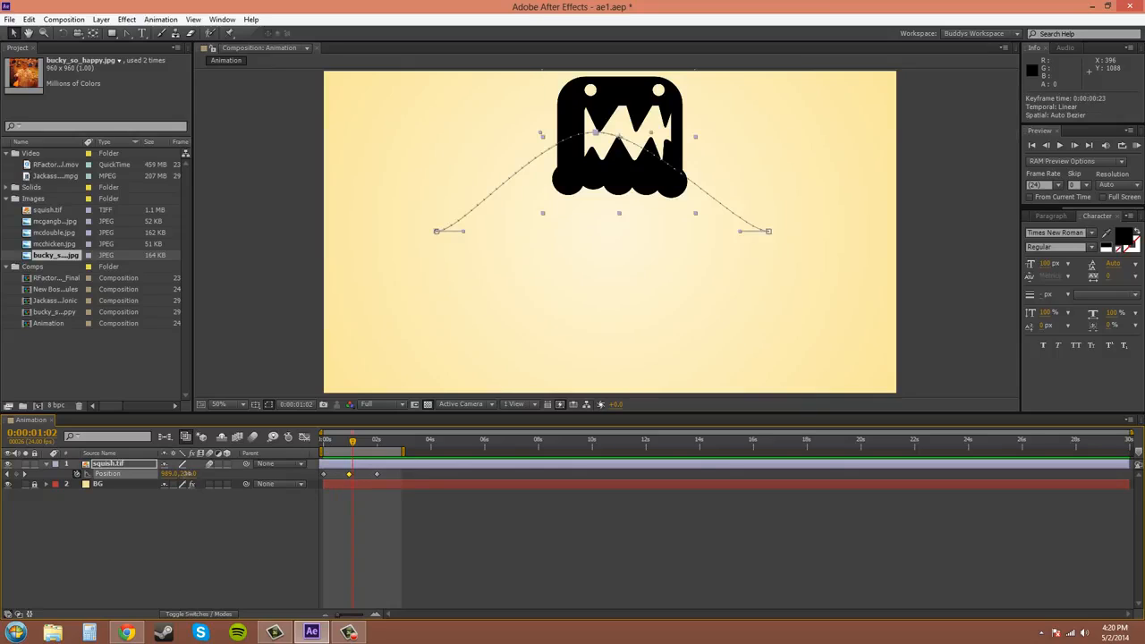
pyautogui.moveTo(189, 474); pyautogui.dragTo(405, 473)
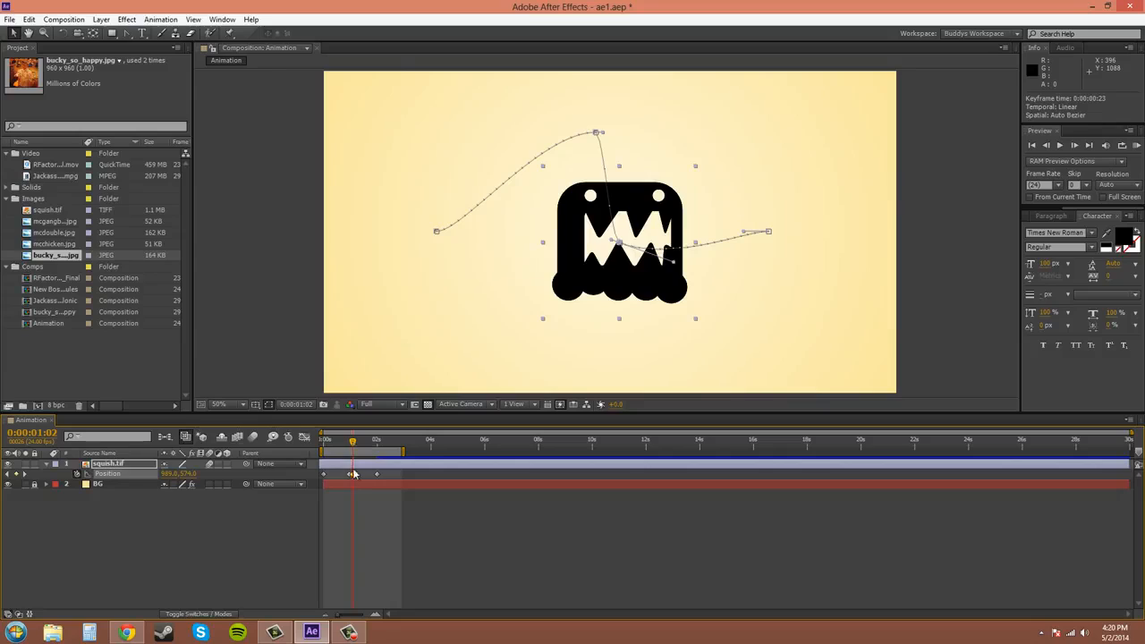
# Try to delete the selected middle Position keyframe
pyautogui.click(353, 476)
pyautogui.press('Delete')
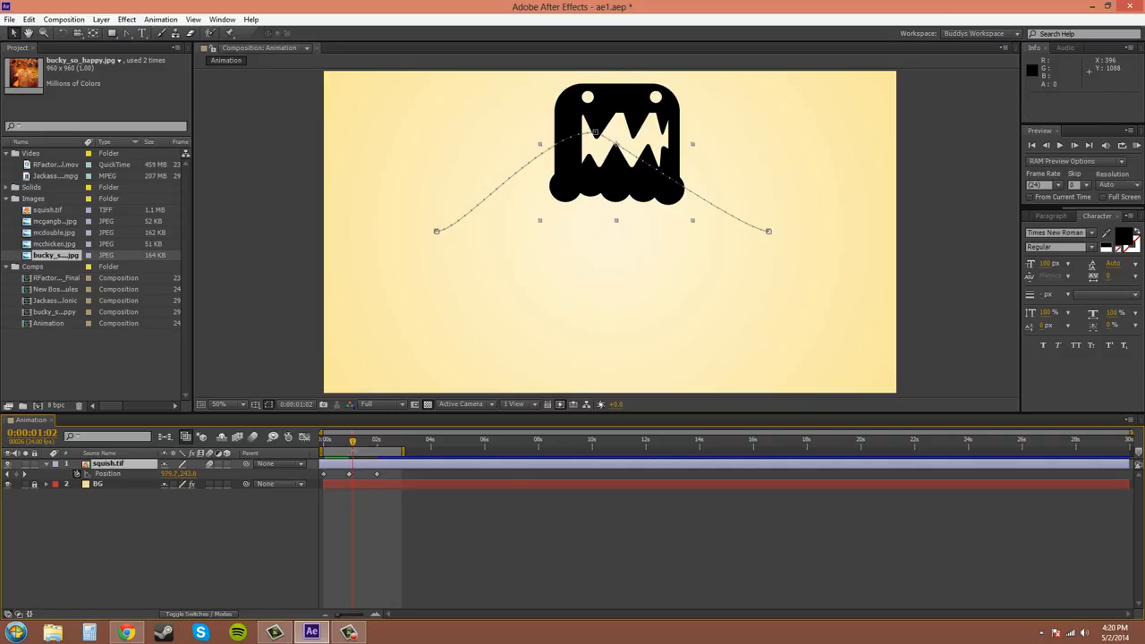
# Move the time indicator to the middle keyframe at 0:00:00:23 and select that keyframe
pyautogui.rightClick(378, 475)
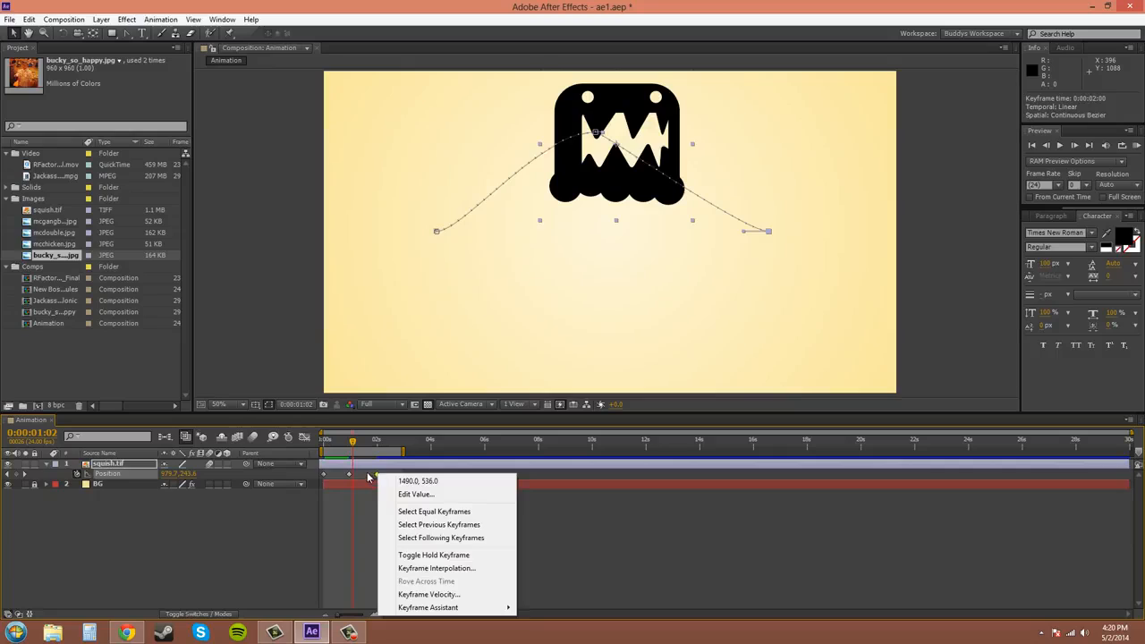
pyautogui.click(365, 477)
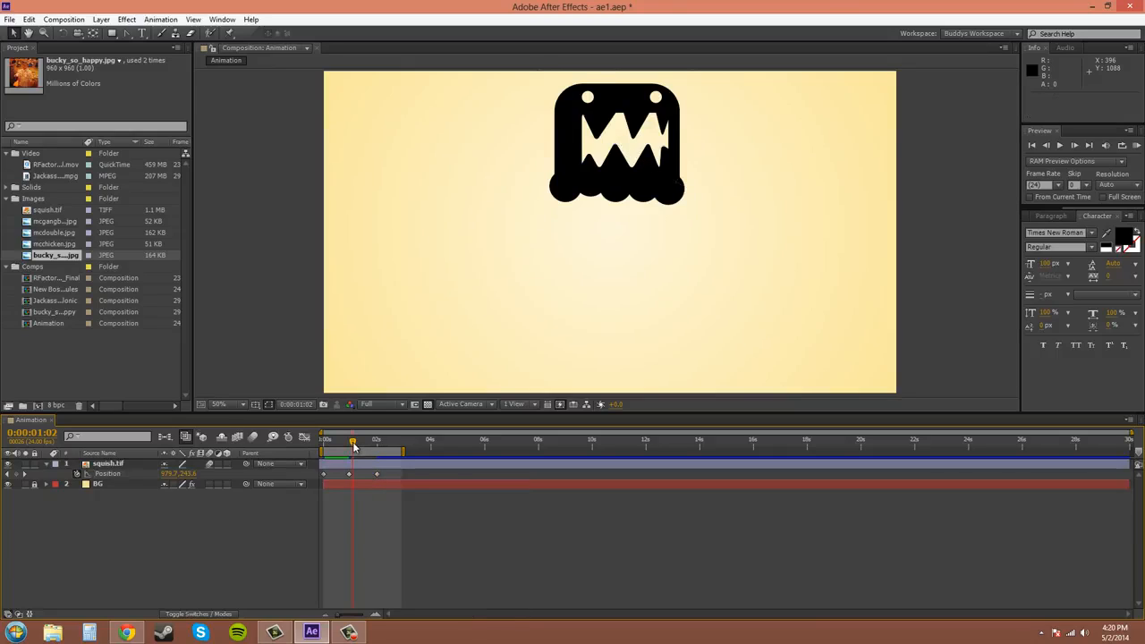
pyautogui.moveTo(354, 447); pyautogui.dragTo(362, 448)
pyautogui.press('j')
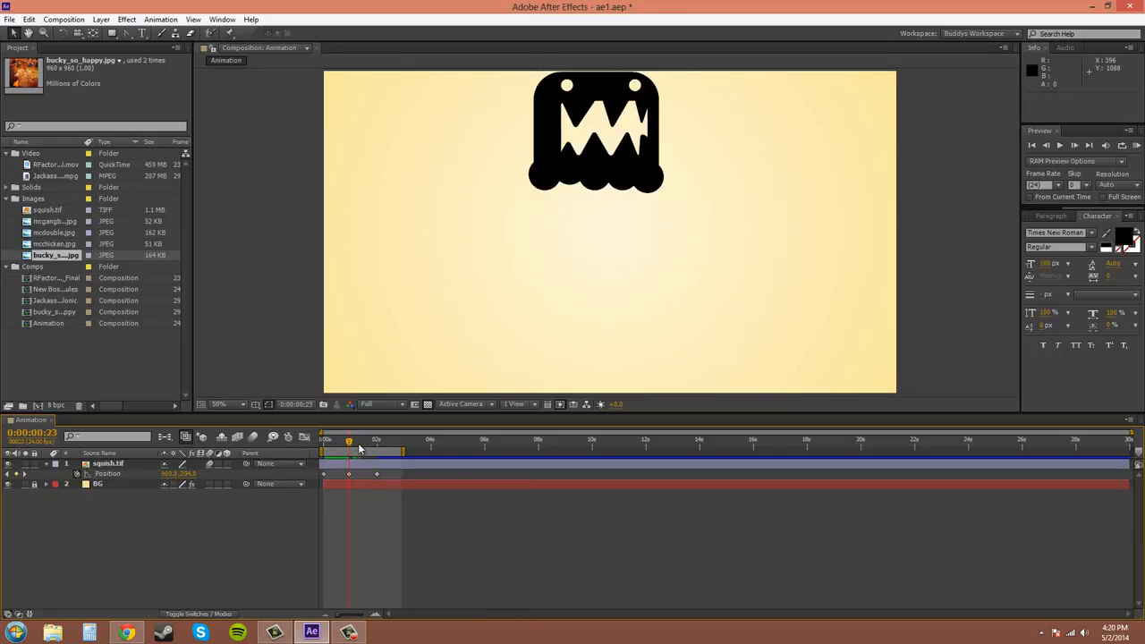
pyautogui.click(349, 472)
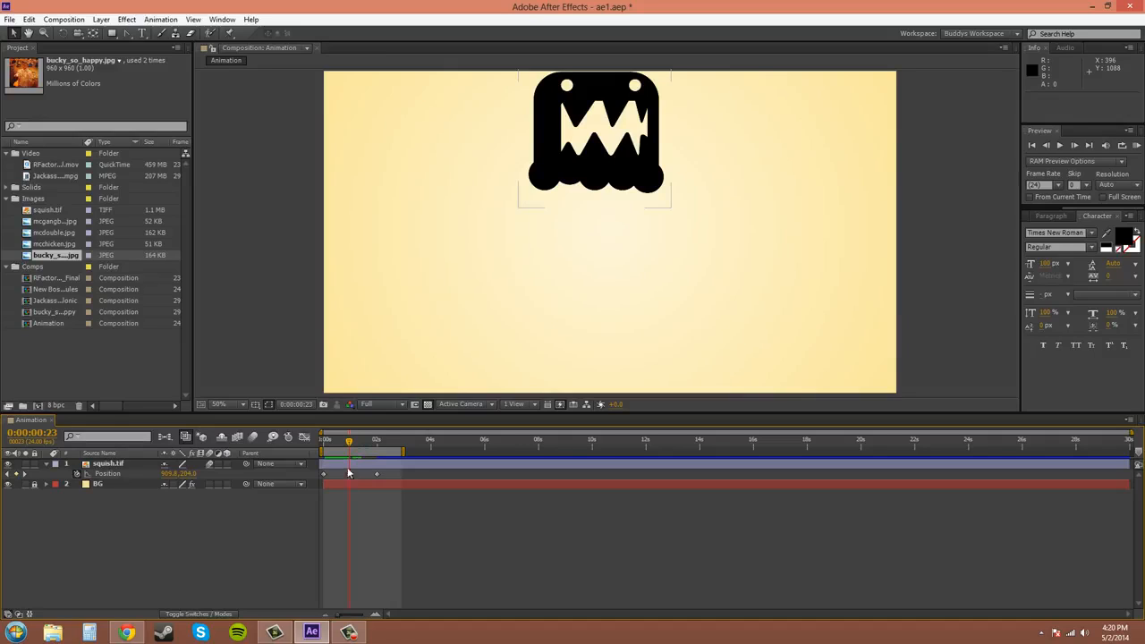